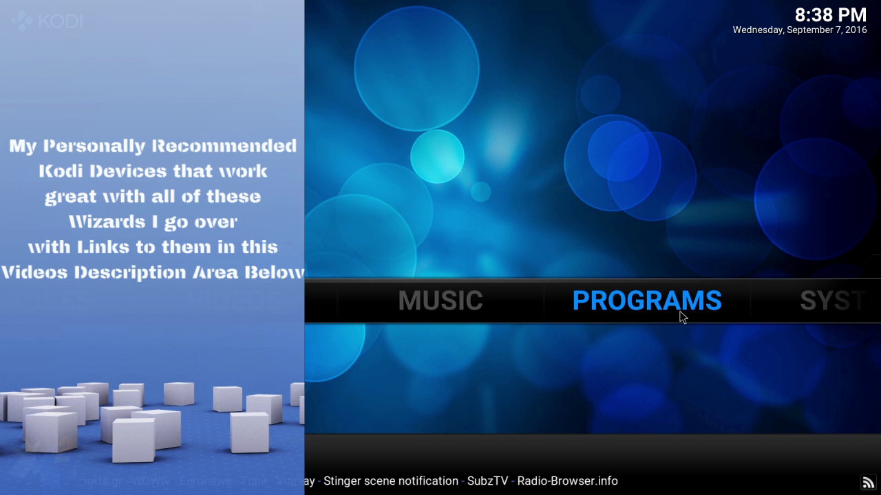
Open the system file manager and start adding a new files source
key(Right)
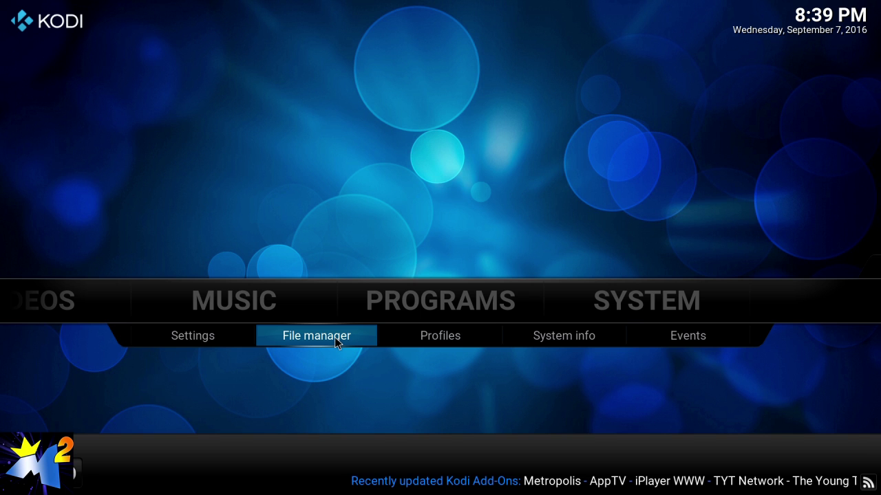
click(335, 337)
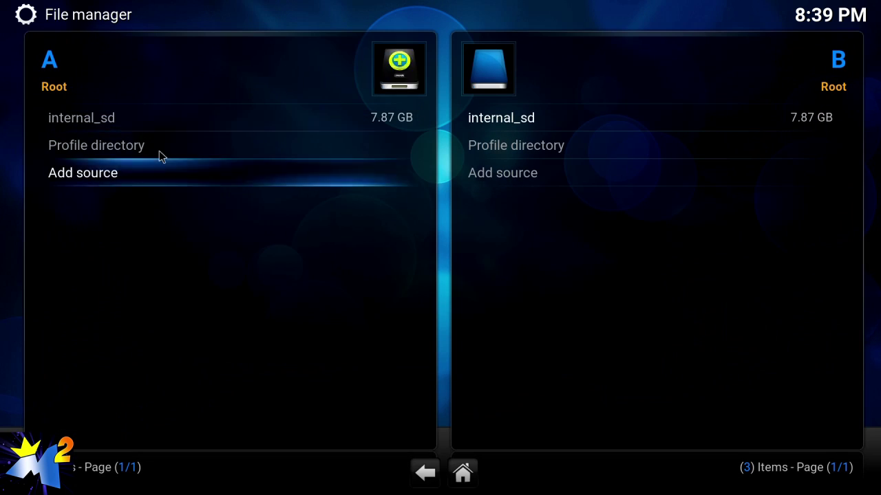
click(129, 175)
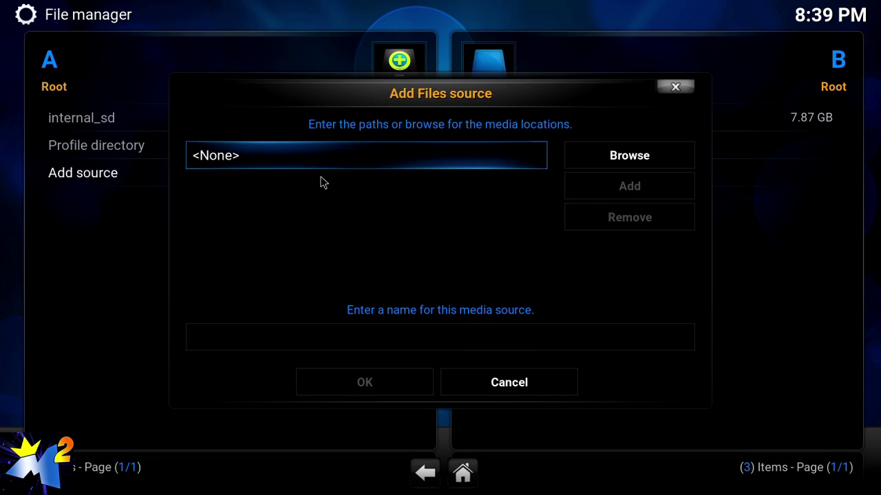
click(326, 163)
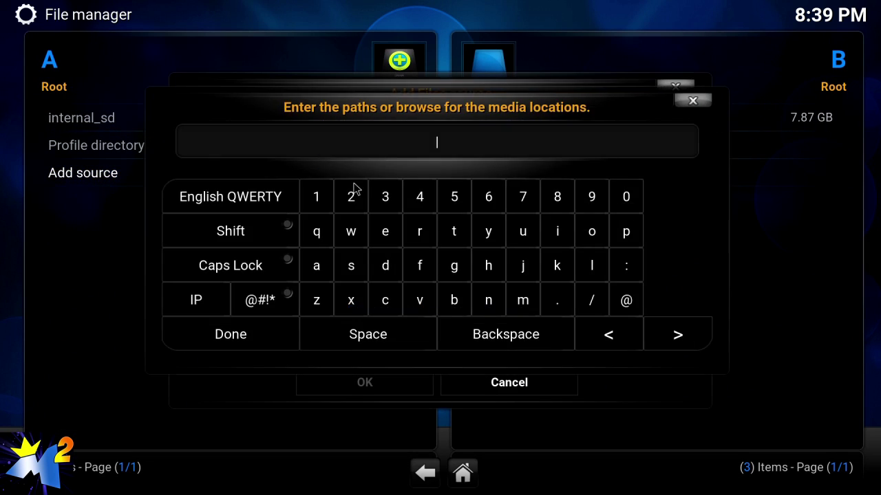
click(453, 232)
click(566, 337)
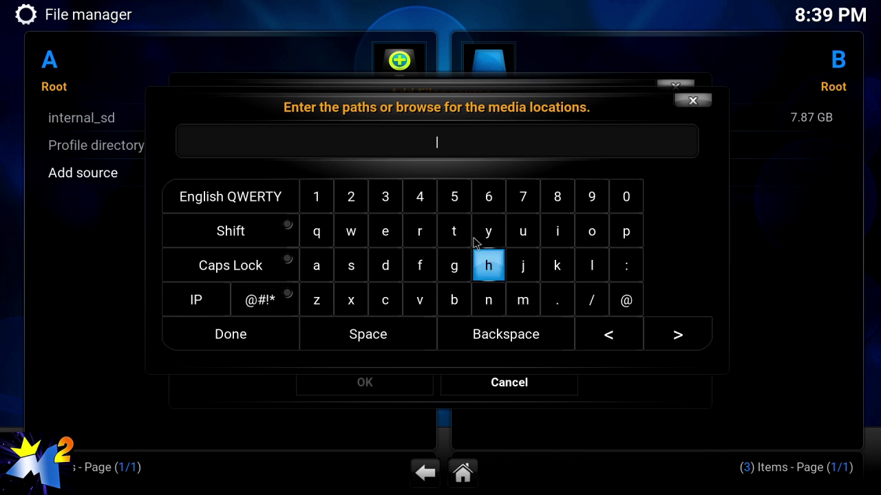
click(489, 273)
click(459, 238)
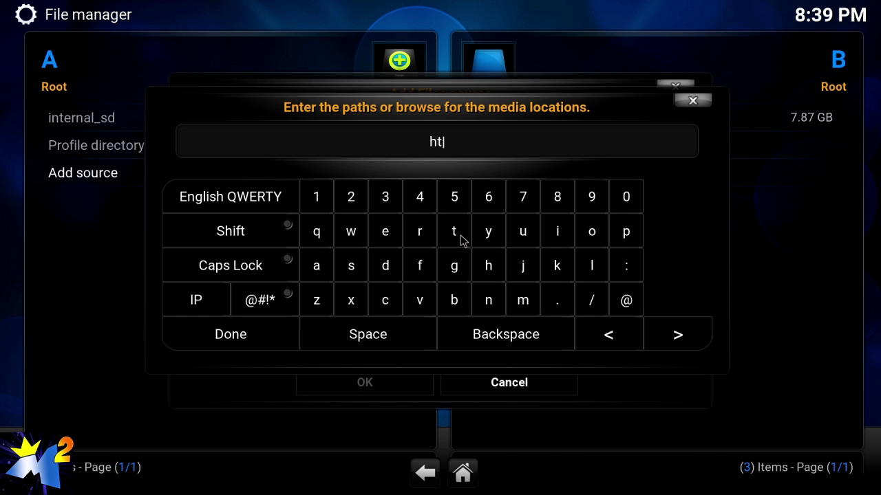
click(460, 238)
click(627, 243)
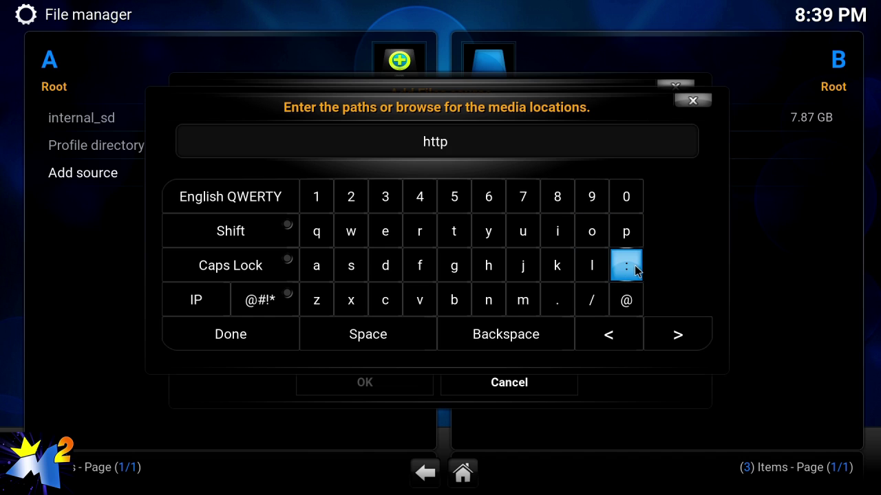
click(634, 270)
click(590, 308)
click(589, 309)
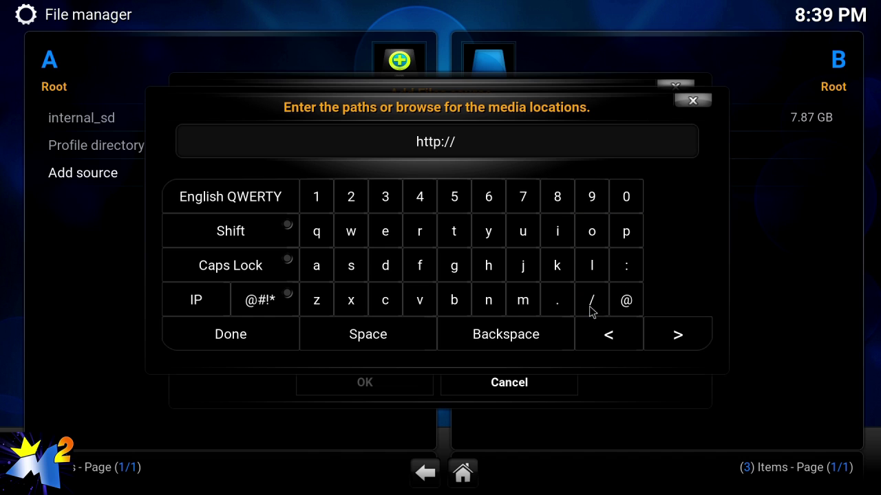
click(418, 261)
click(521, 233)
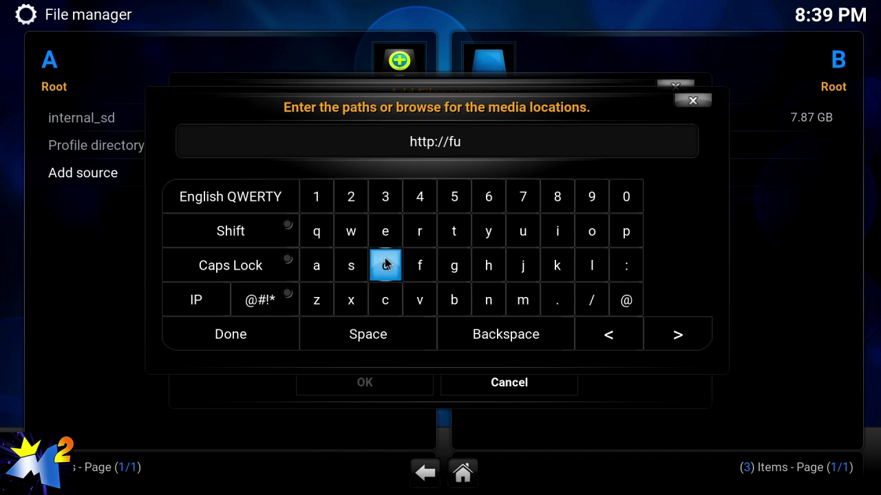
click(354, 265)
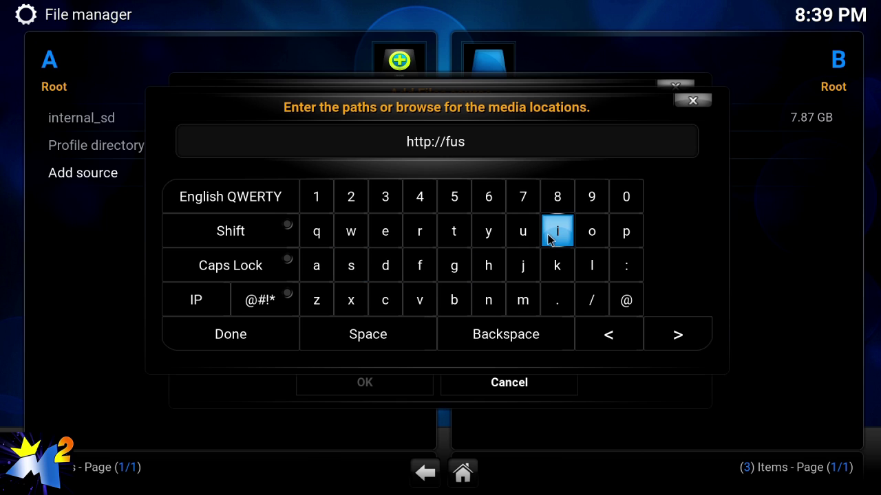
click(568, 239)
click(587, 239)
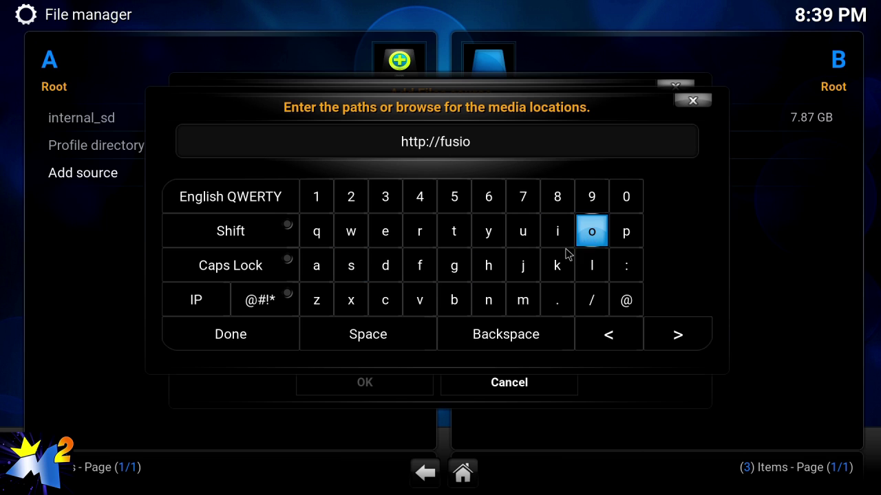
click(489, 302)
click(558, 301)
click(454, 232)
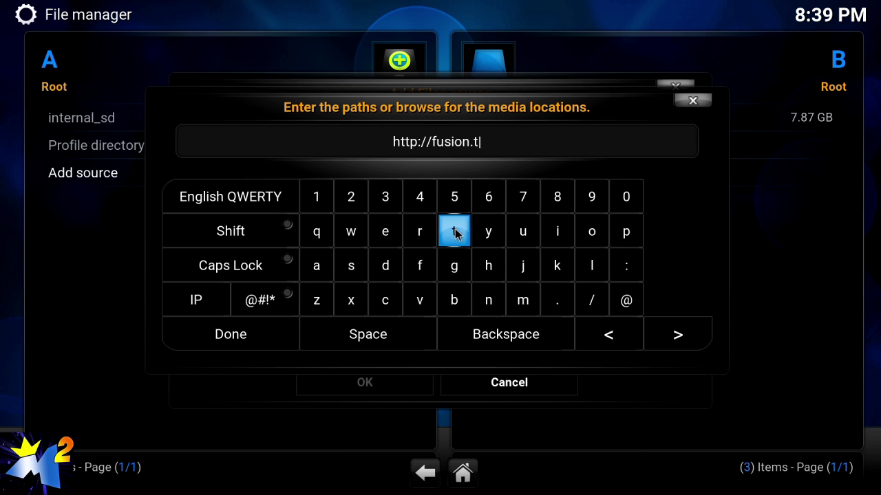
click(423, 301)
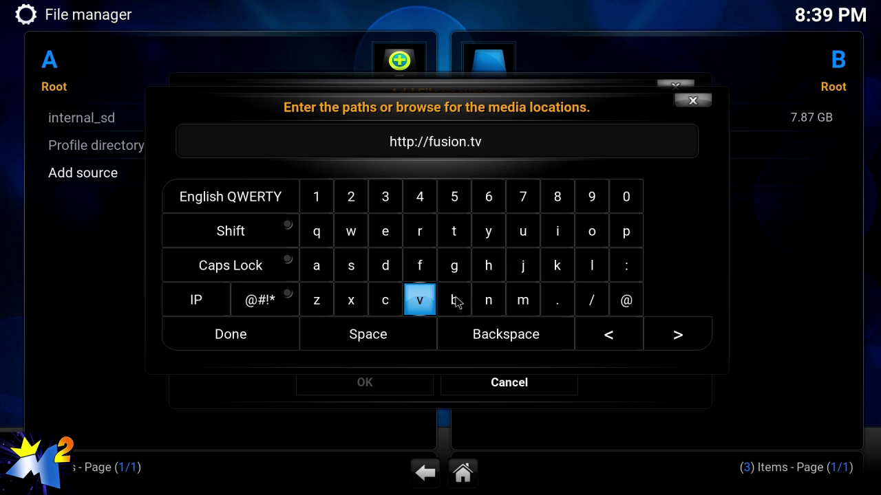
click(314, 266)
click(384, 266)
click(387, 267)
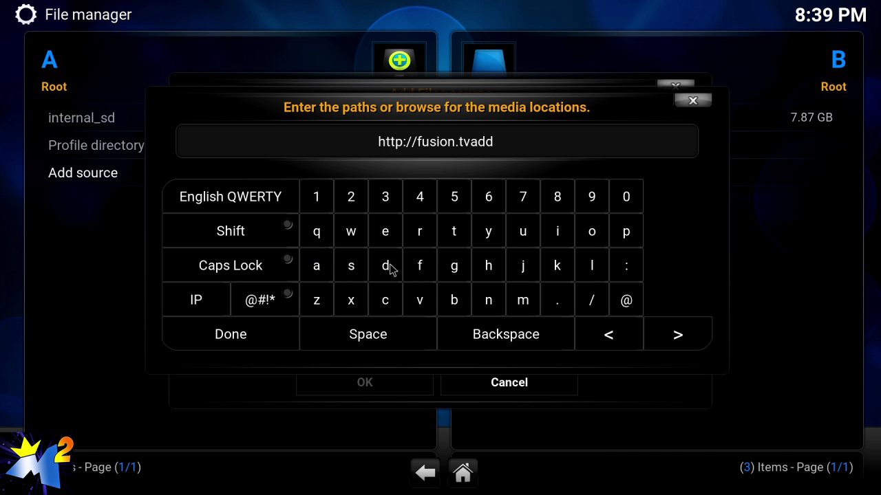
click(596, 233)
click(490, 298)
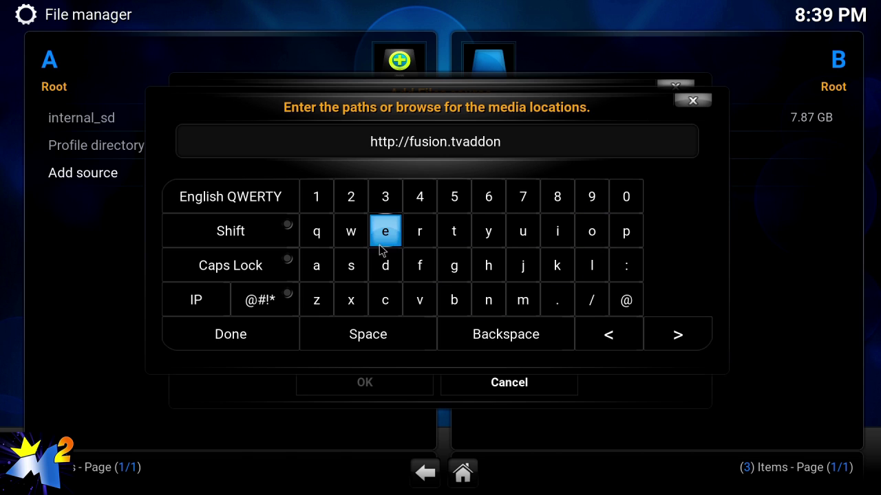
click(350, 265)
click(557, 300)
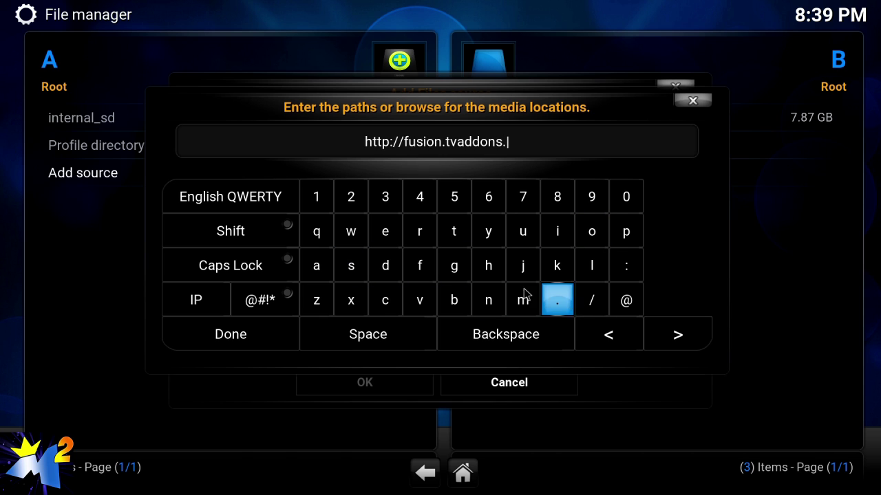
click(313, 266)
click(449, 266)
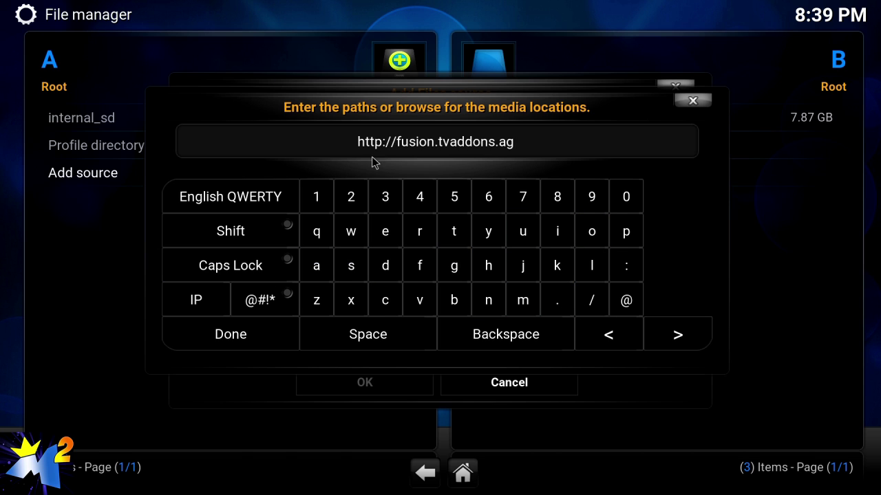
click(267, 329)
Name the media source "fusion" and save it
click(441, 347)
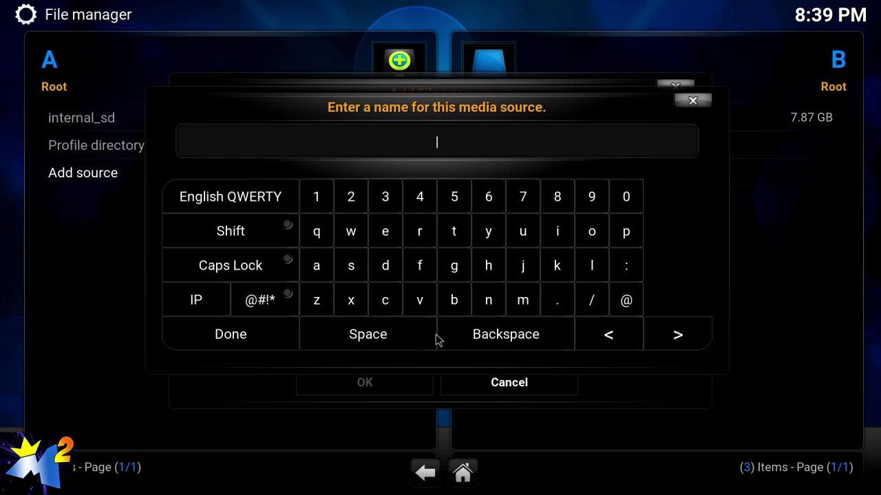
click(419, 266)
click(516, 234)
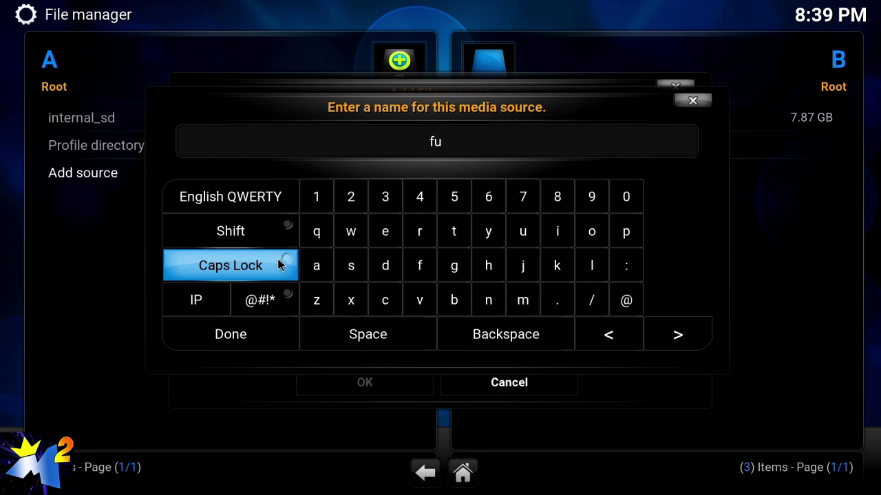
click(350, 265)
click(557, 231)
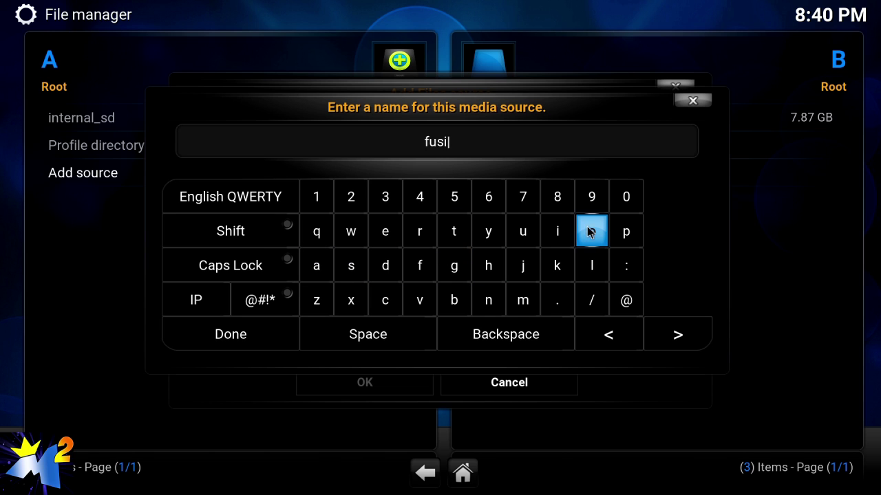
click(591, 231)
click(481, 300)
click(234, 335)
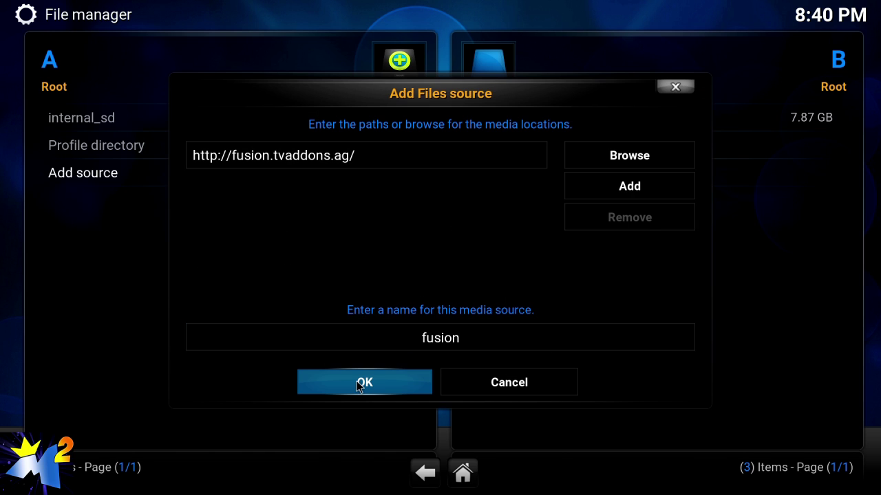
click(359, 384)
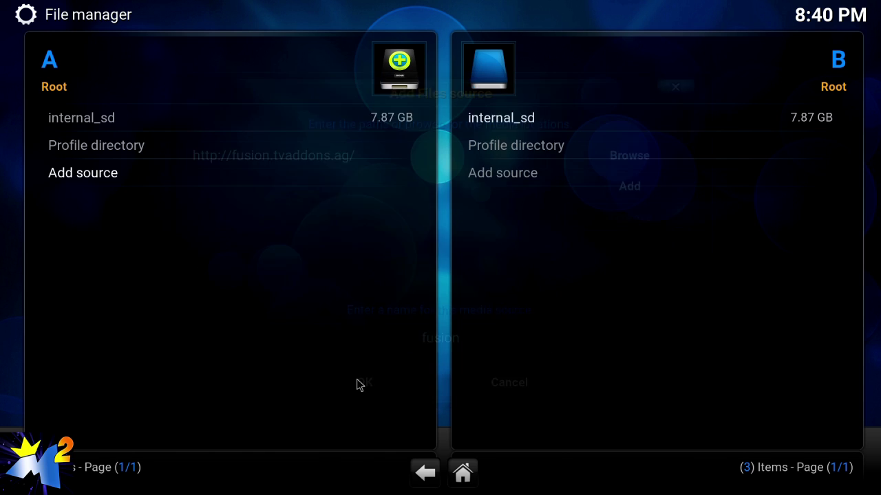
Return to the home screen, open the add-ons section of the system settings and dismiss the first-run help
click(475, 470)
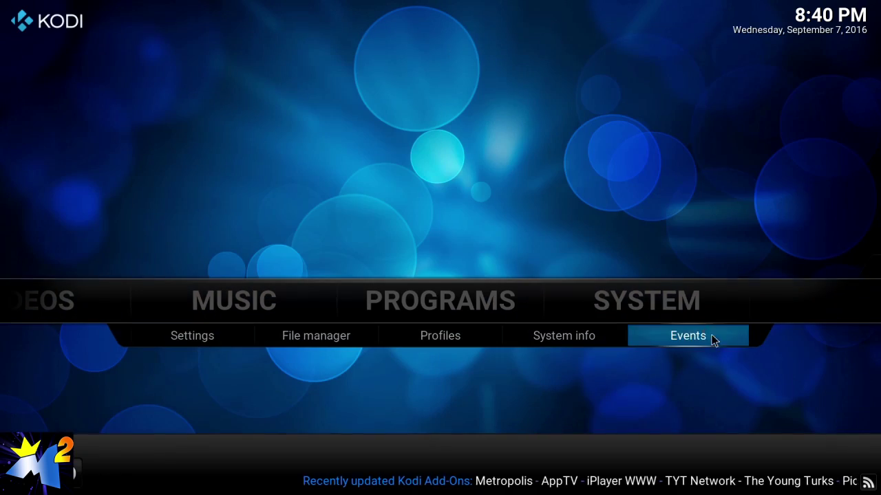
click(673, 314)
click(207, 320)
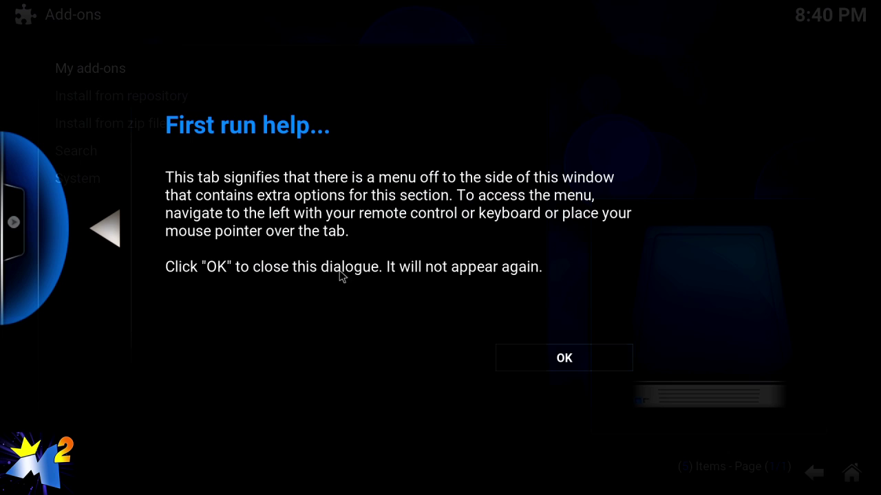
click(549, 367)
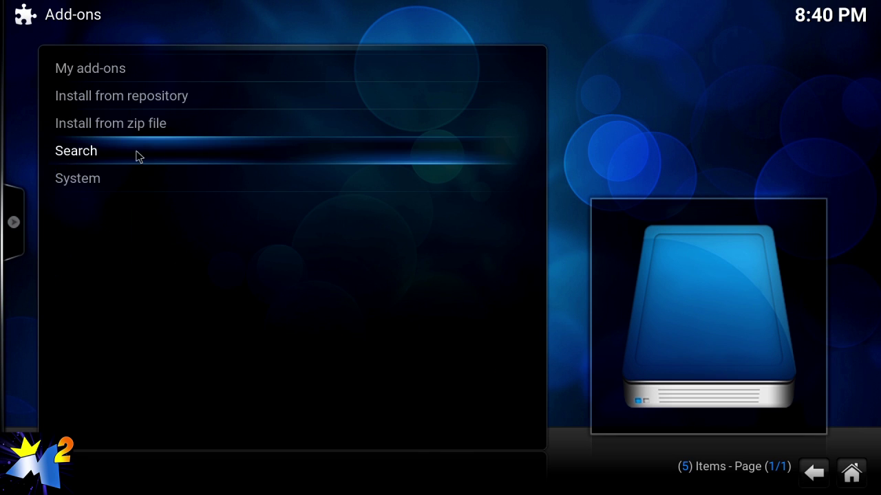
Install plugin.video.hubwizard-1.2.0.zip from the start-here folder of the fusion source
click(139, 125)
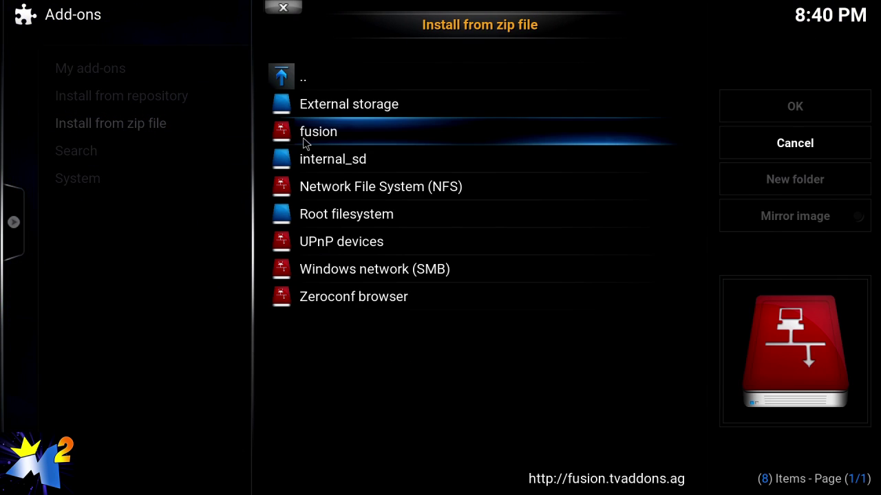
click(304, 138)
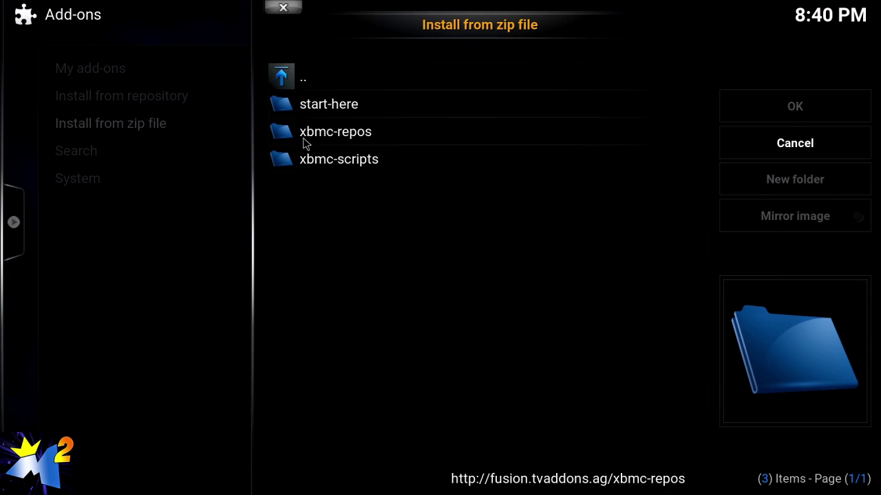
click(351, 110)
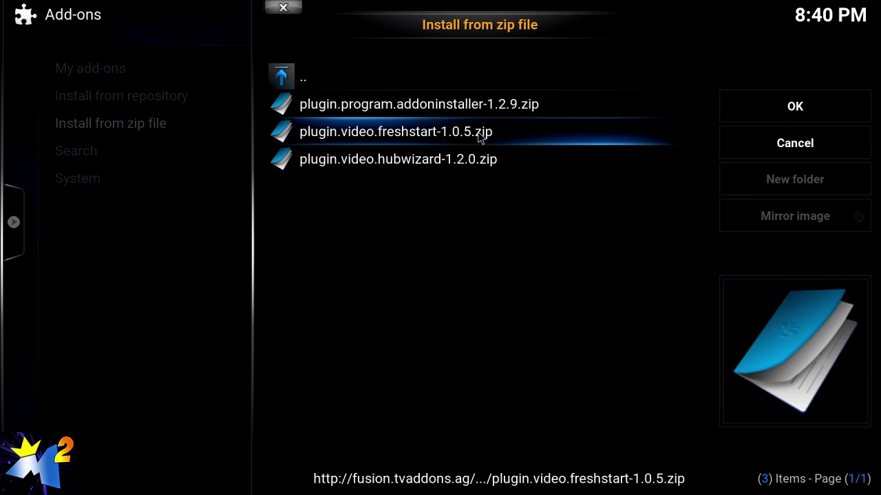
click(454, 162)
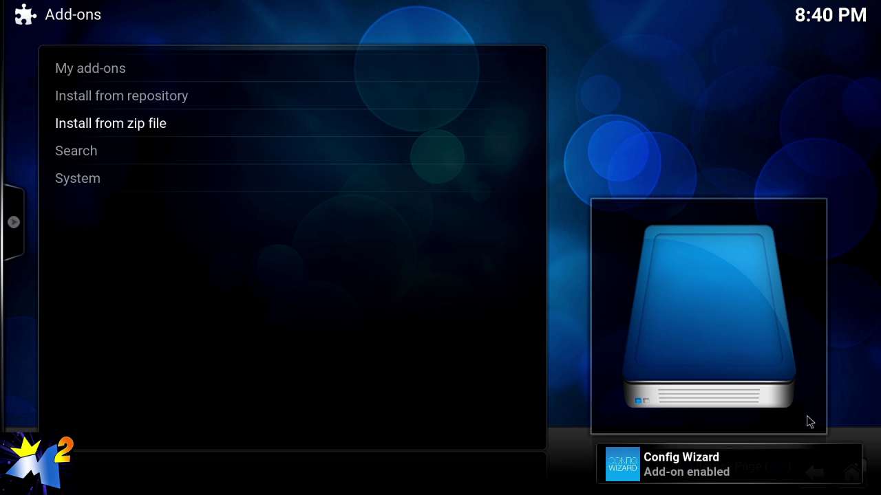
Run the Config Wizard program add-on for Android, agreeing to let TVADDONS.AG customize the add-on selection
click(843, 471)
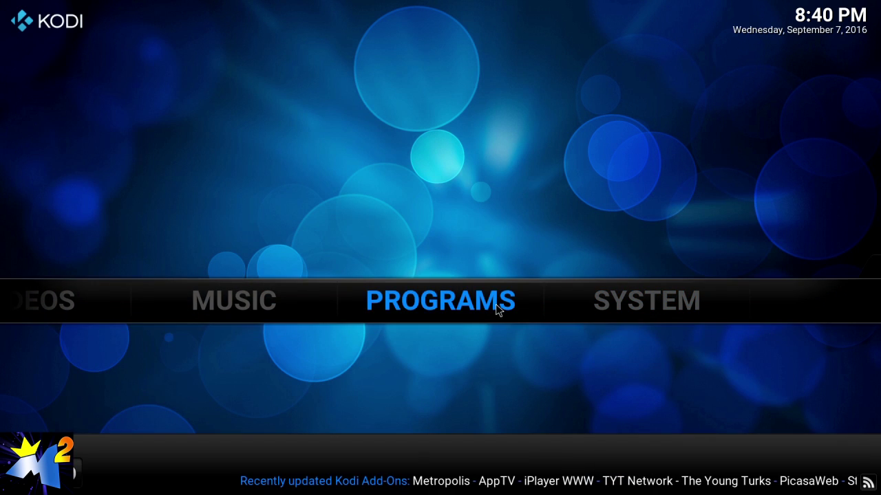
click(496, 304)
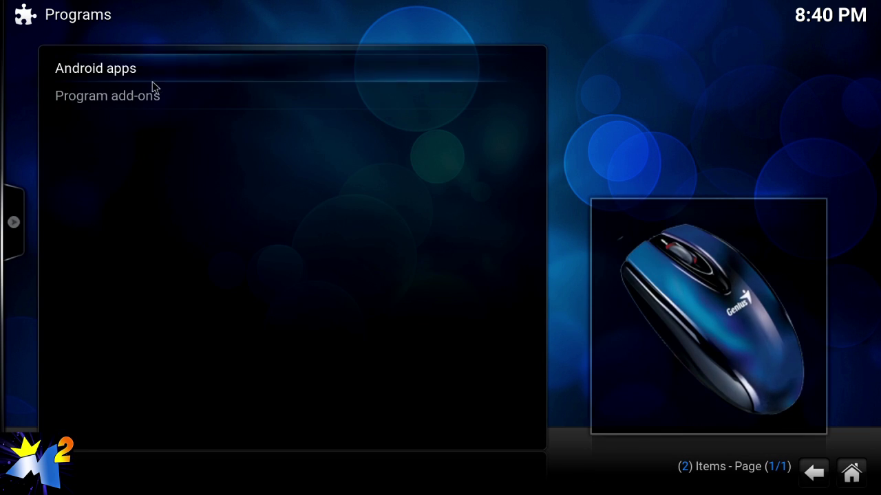
click(147, 95)
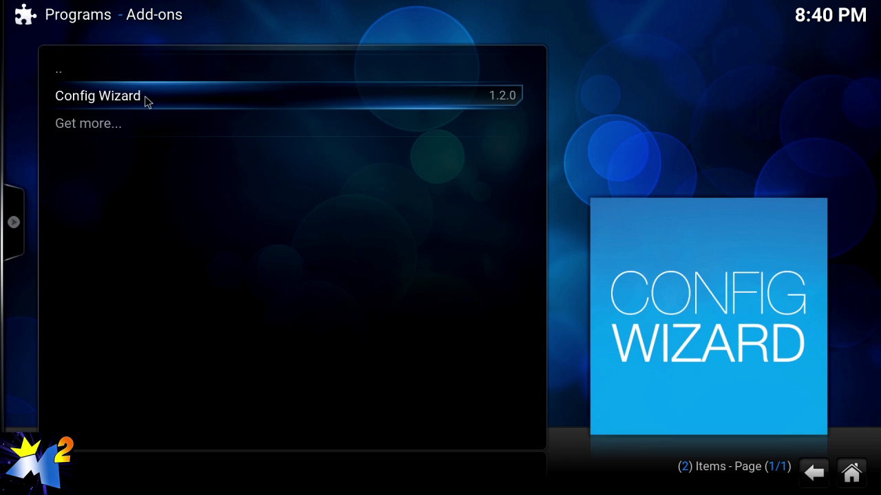
click(145, 96)
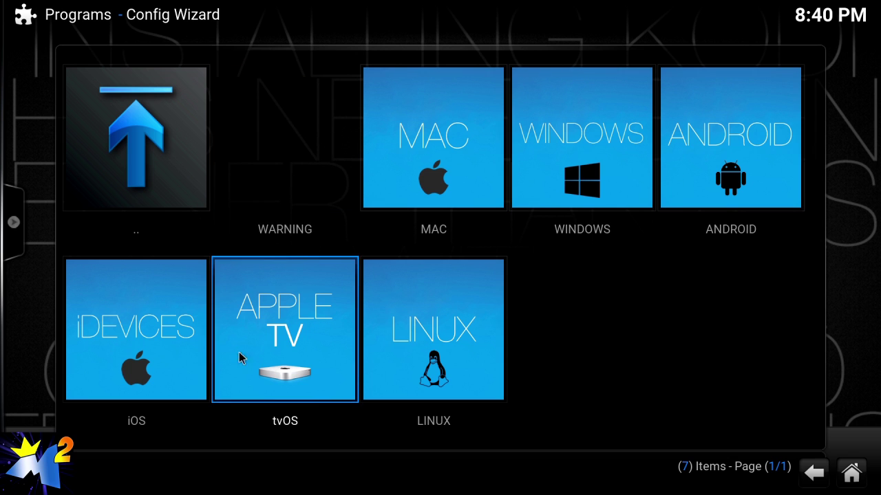
click(719, 135)
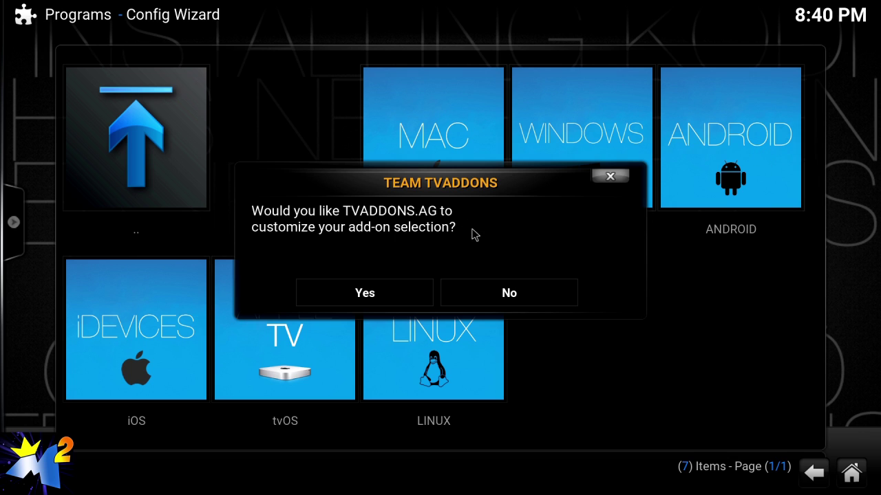
click(386, 293)
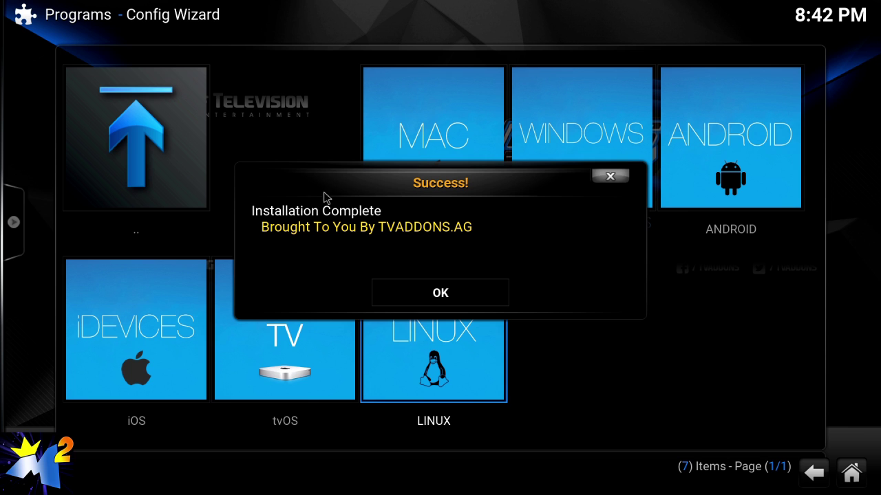
Acknowledge the completed wizard installation, exit Kodi, and after restarting it dismiss the TVADDONS announcement
click(453, 293)
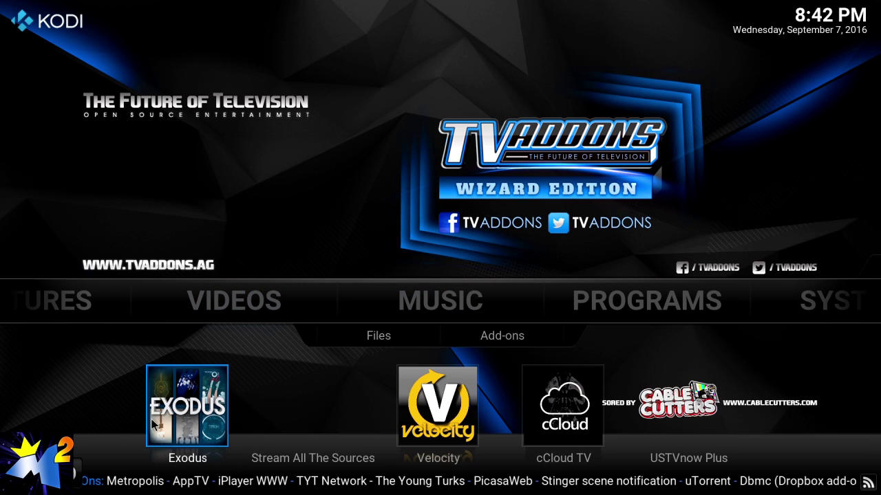
click(76, 478)
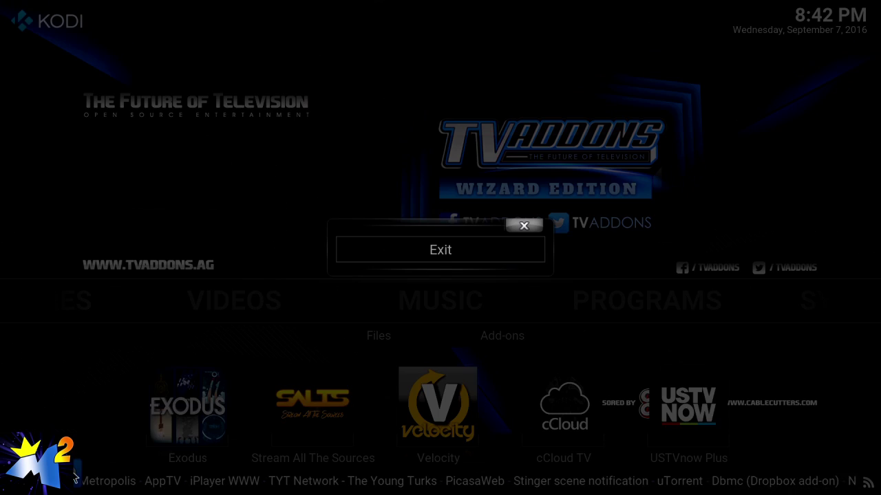
click(441, 247)
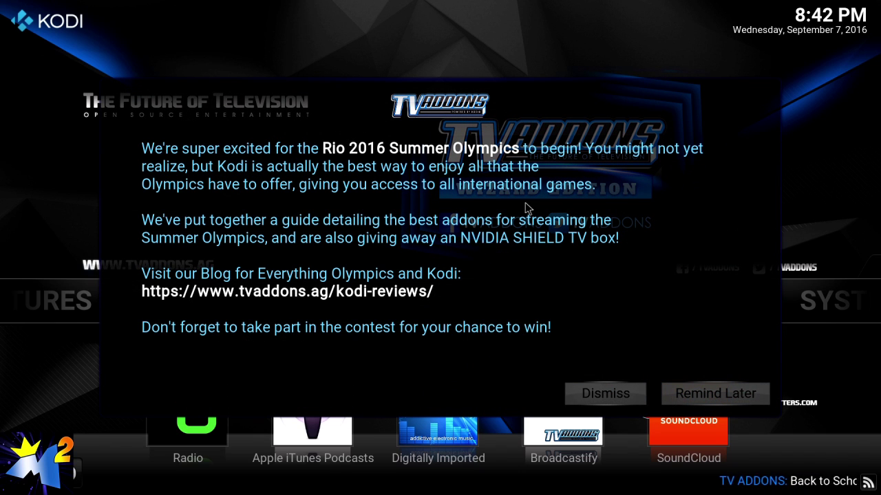
click(628, 392)
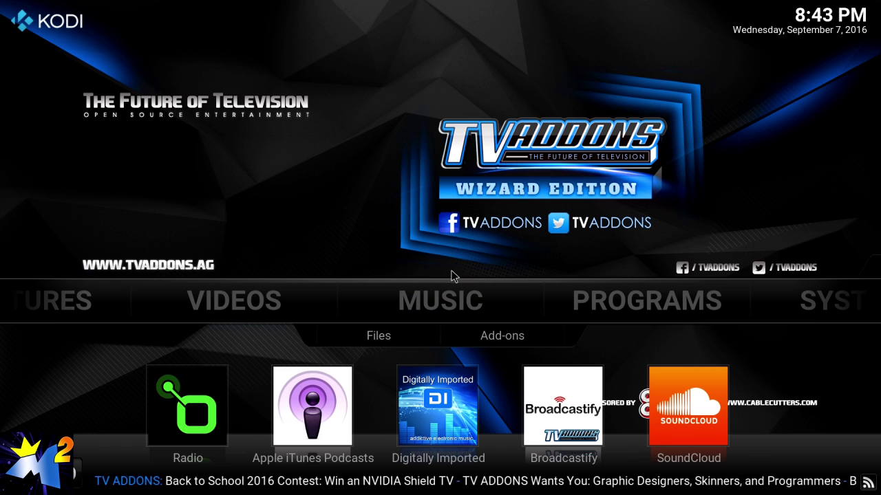
Switch the video add-ons list from Info view to a thumbnail grid, look through the add-ons and return to the home screen
scroll(452, 299, up, 1)
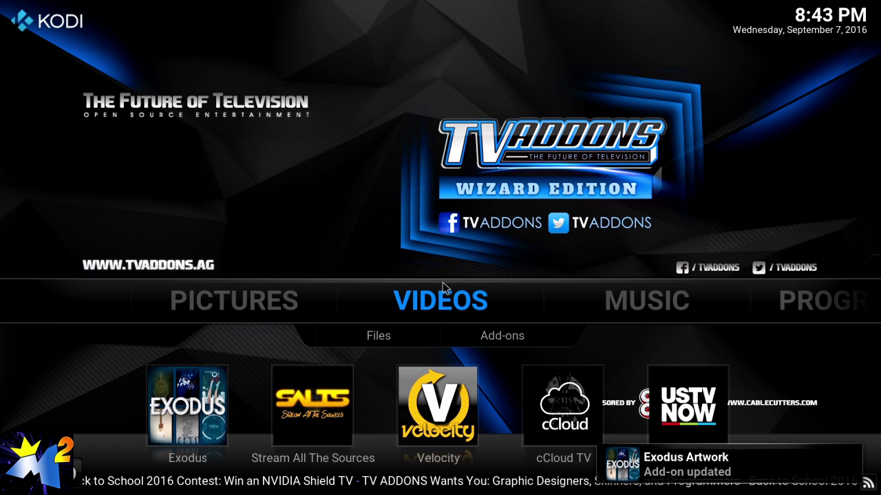
click(498, 337)
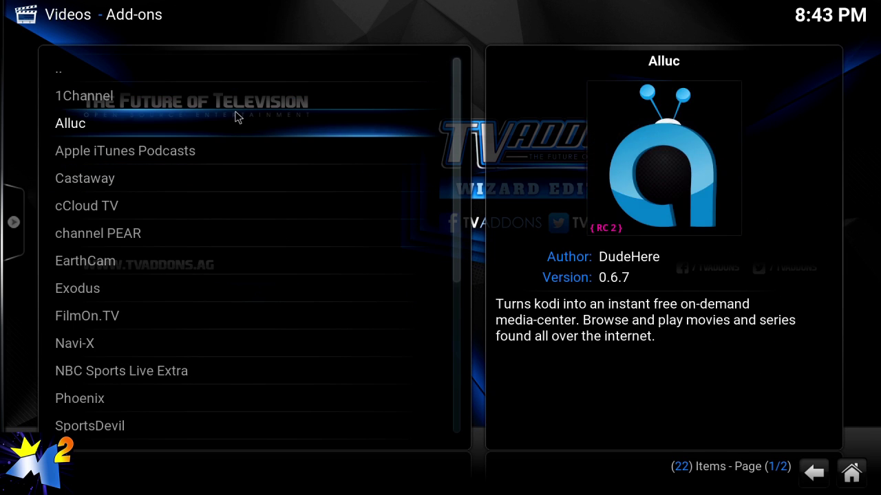
mouse_move(13, 222)
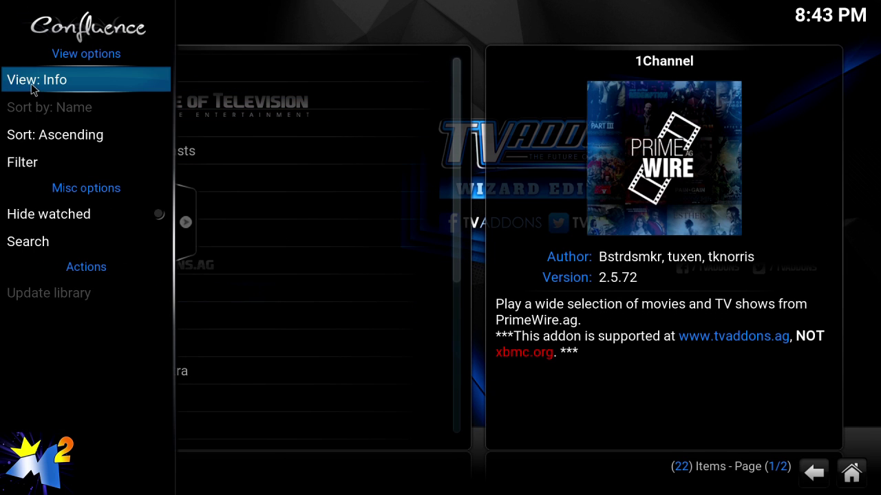
click(31, 86)
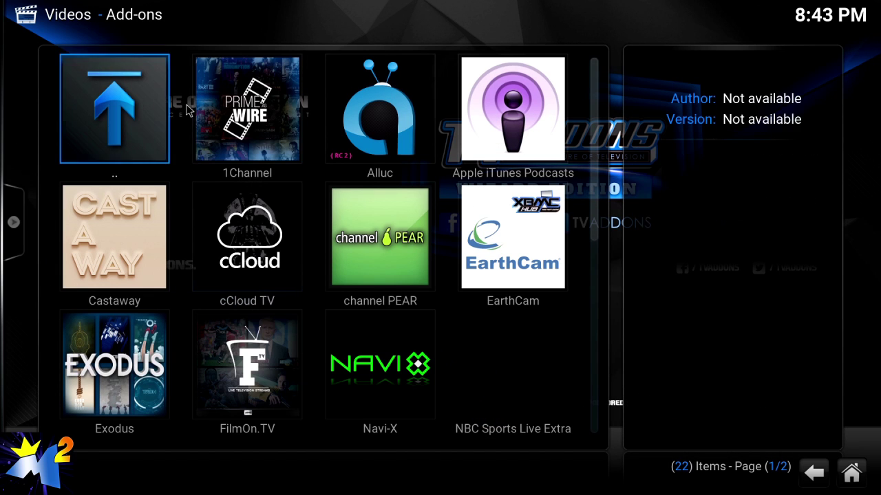
scroll(262, 148, down, 2)
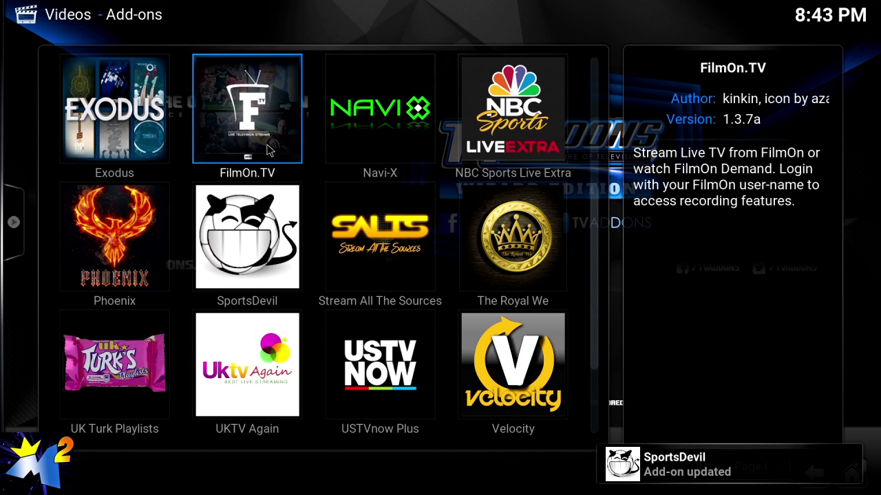
scroll(234, 93, down, 1)
scroll(382, 217, up, 3)
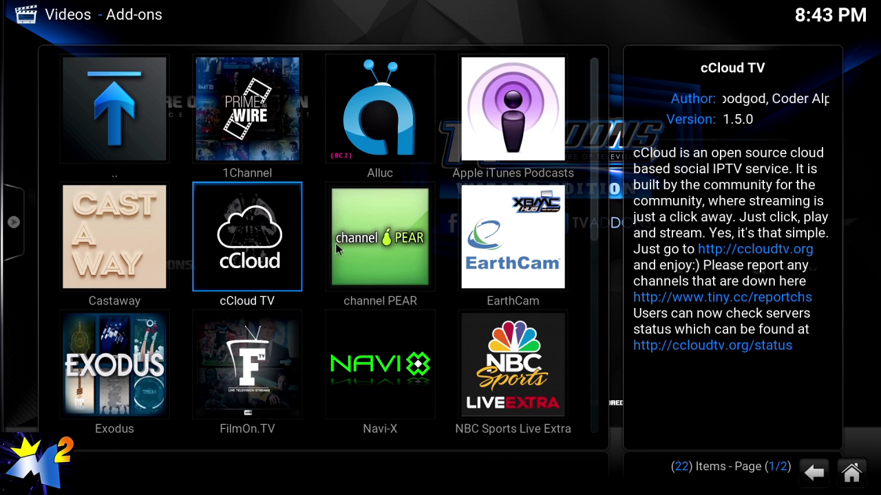
click(814, 474)
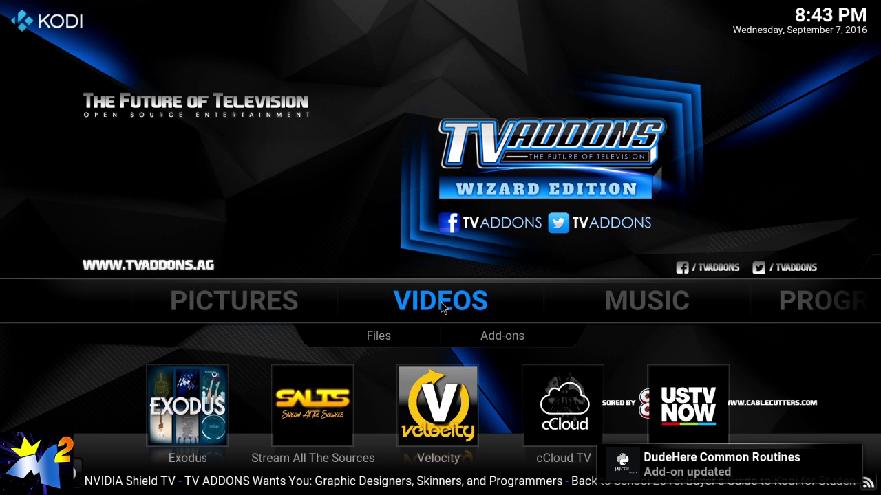
Launch the Maintenance Tool from the Programs section, continuing past its advanced-user warning and acknowledging the news notice
scroll(441, 303, down, 1)
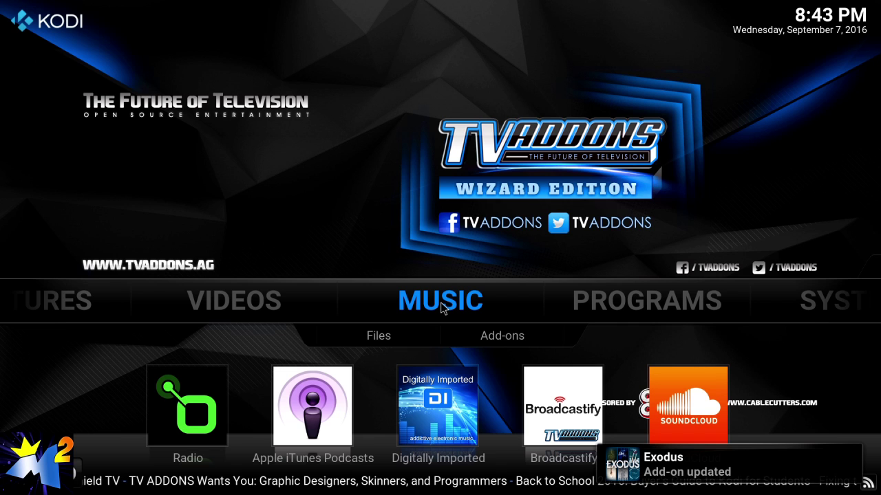
scroll(440, 302, down, 1)
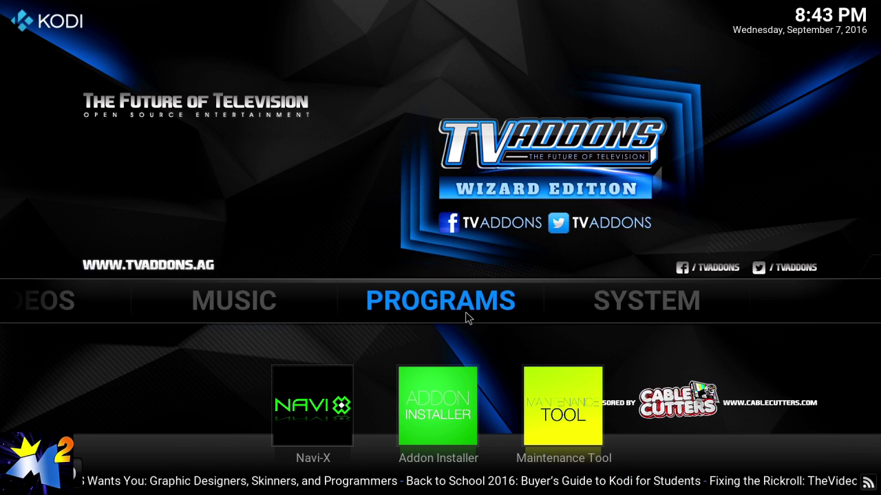
click(571, 413)
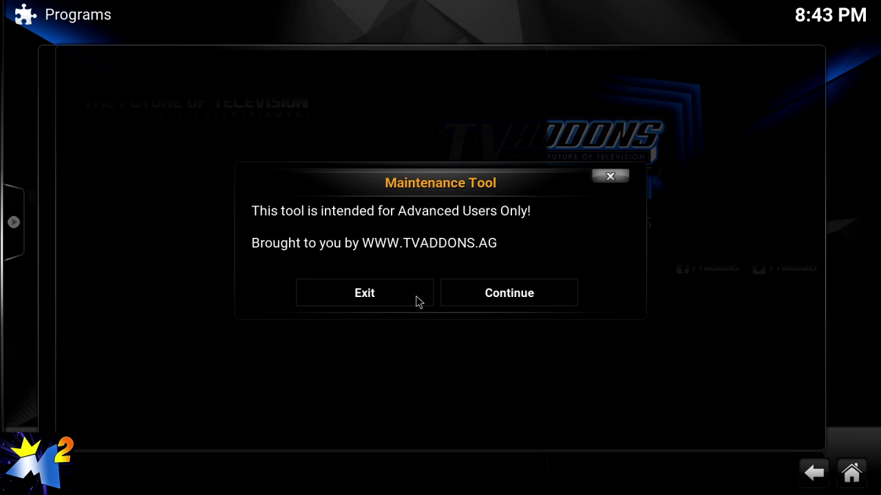
click(483, 292)
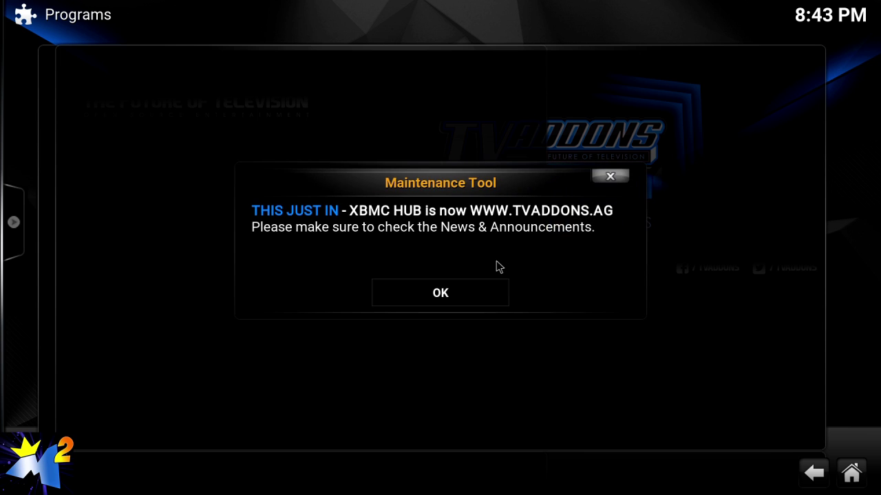
click(442, 289)
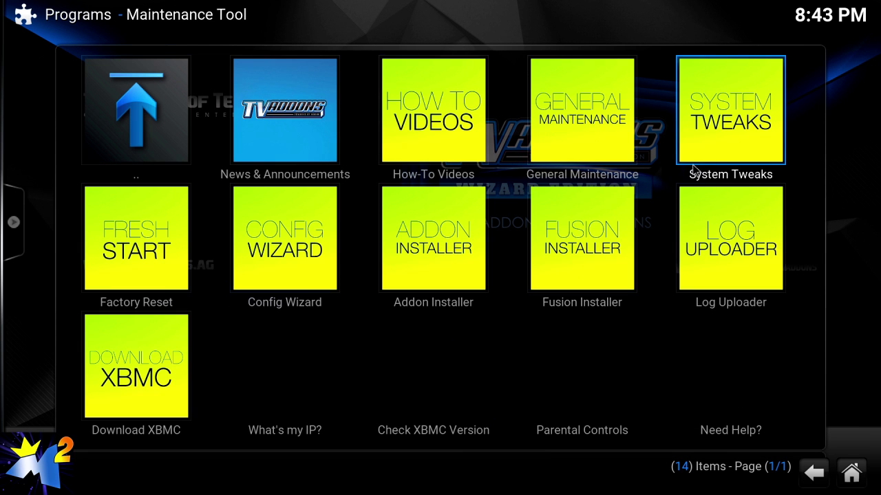
Enable the Zero Caching setting in System Tweaks, confirming that the original has been backed up
click(733, 141)
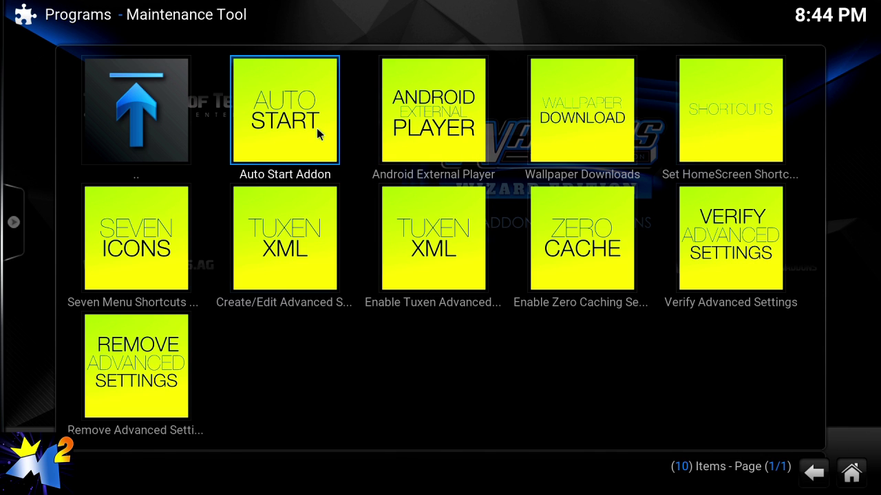
click(606, 281)
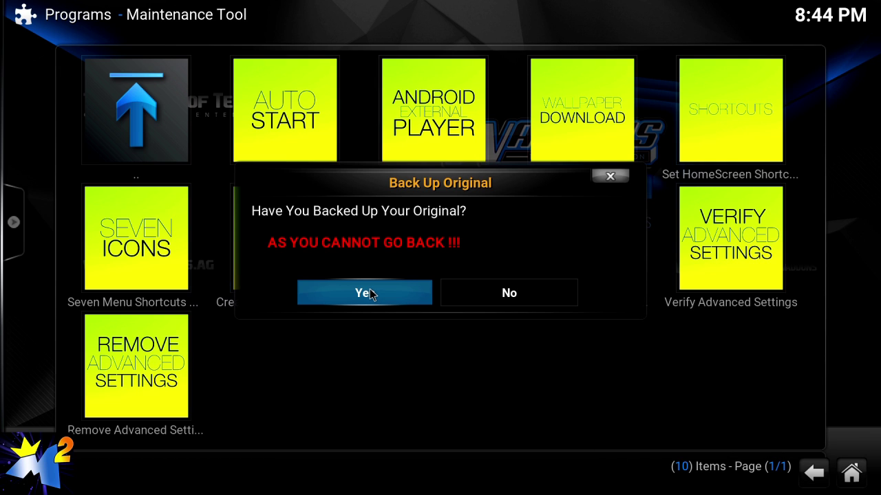
click(372, 294)
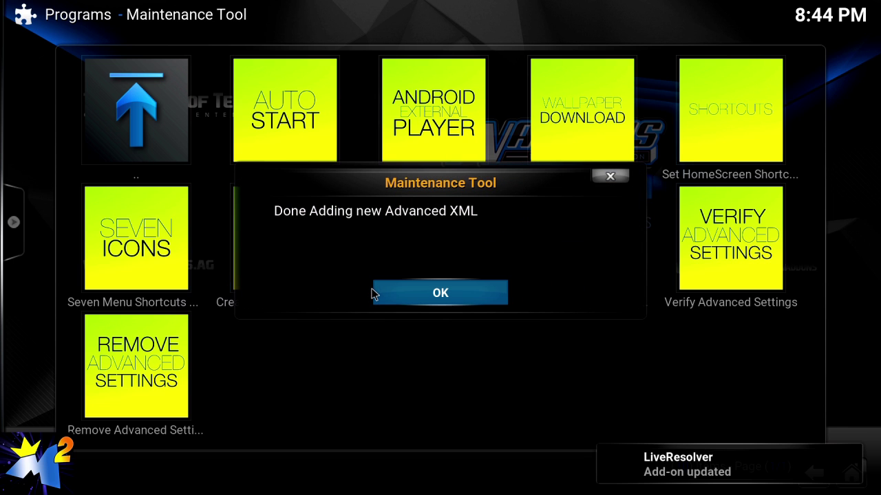
click(400, 301)
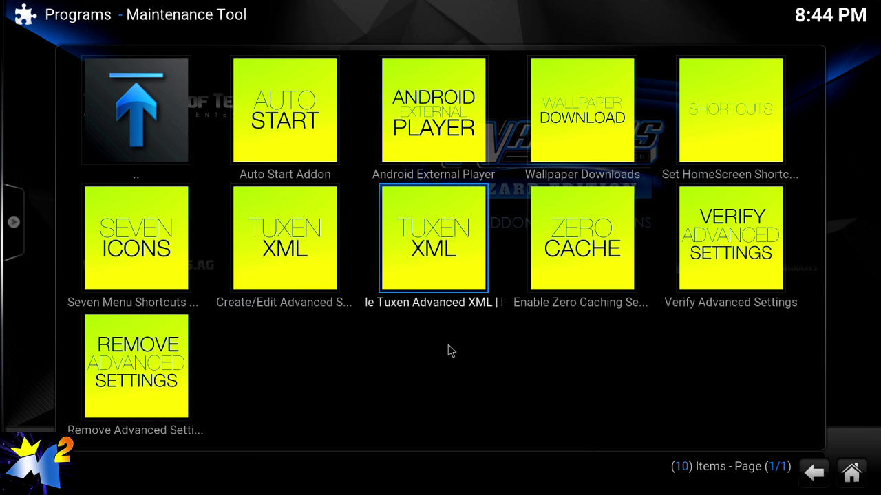
key(Right)
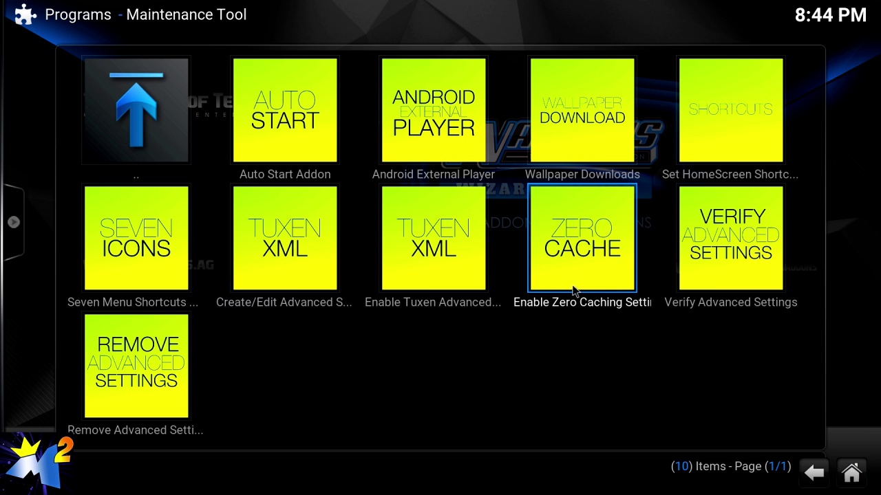
Return to the home screen and bring up the Videos section
click(851, 473)
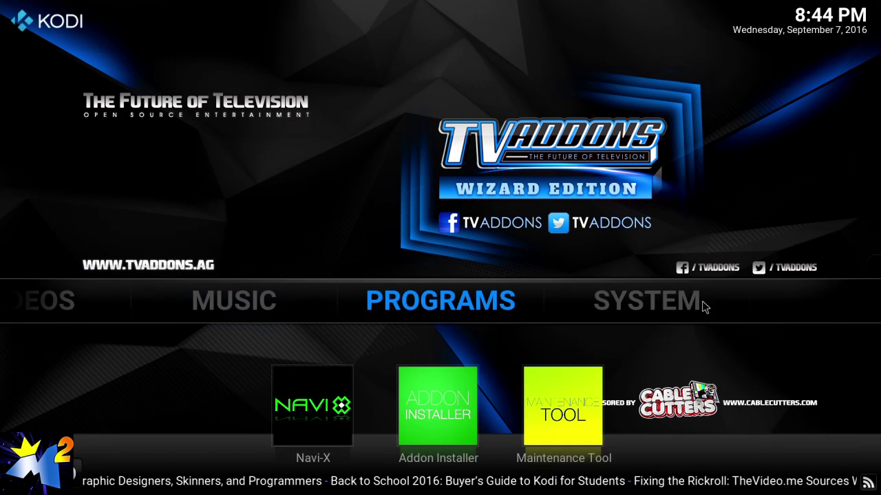
mouse_move(438, 295)
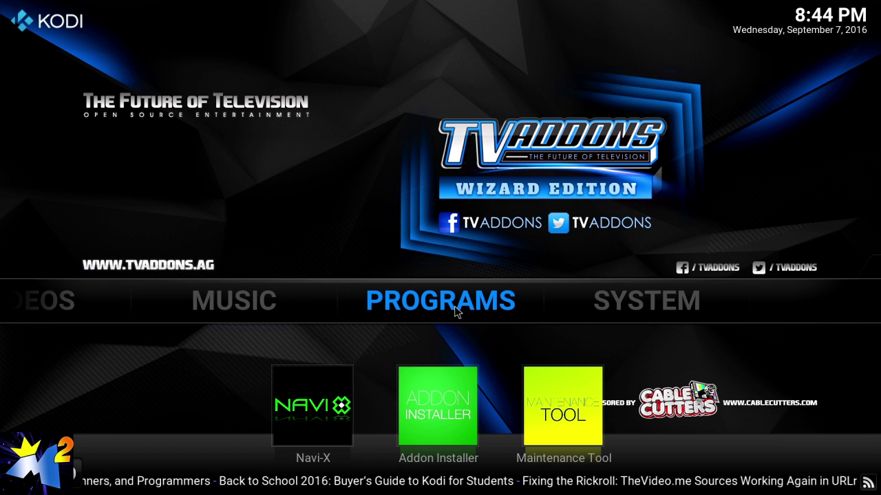
key(Left)
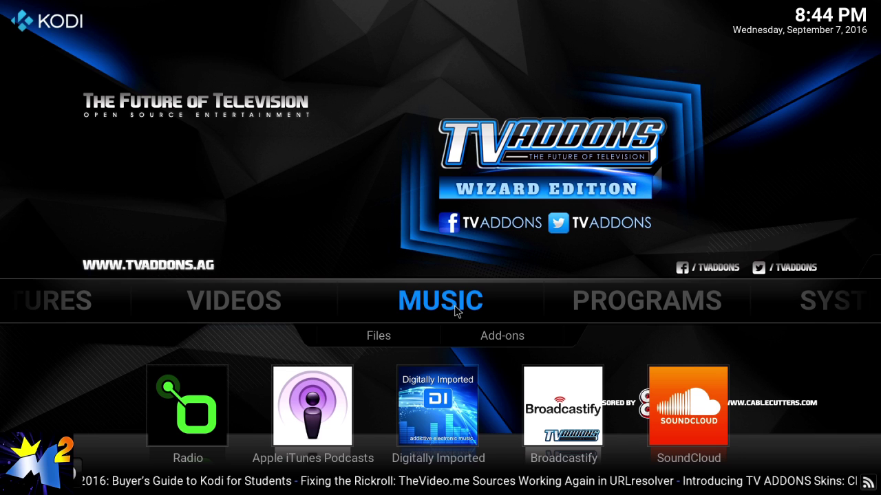
key(Left)
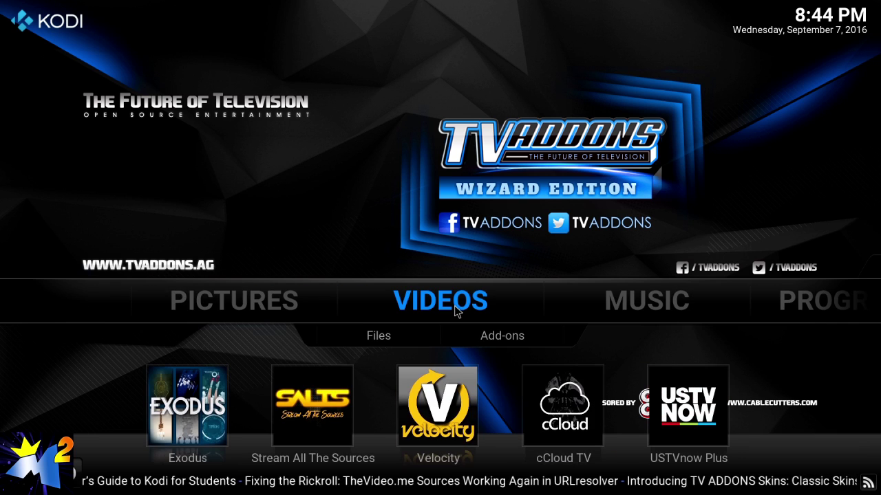